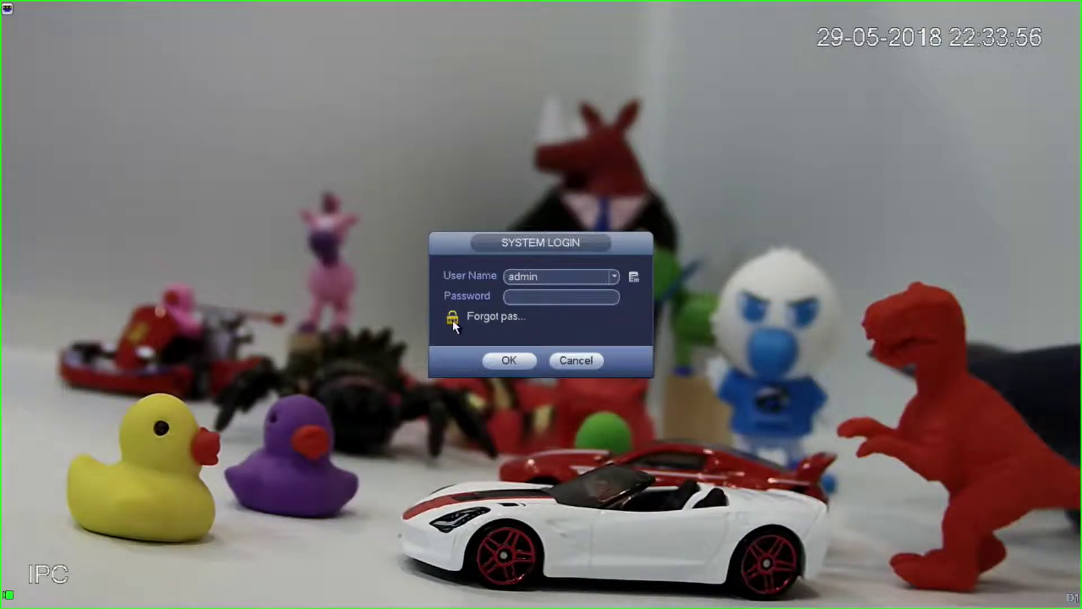
Open the forgotten-password reset for the admin account and switch the reset type to Security Question
left_click(452, 319)
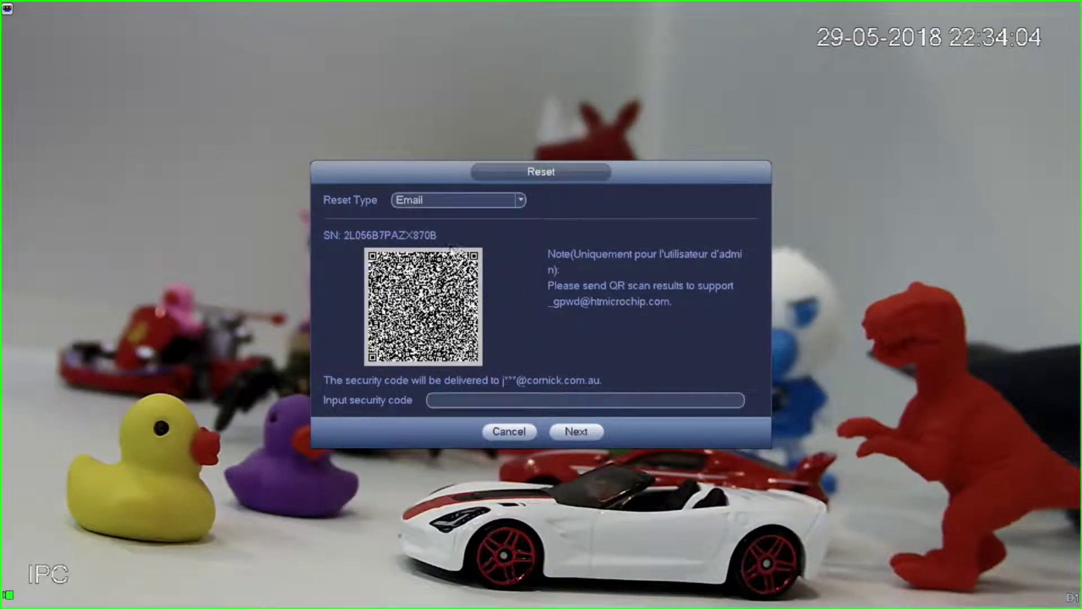
left_click(468, 203)
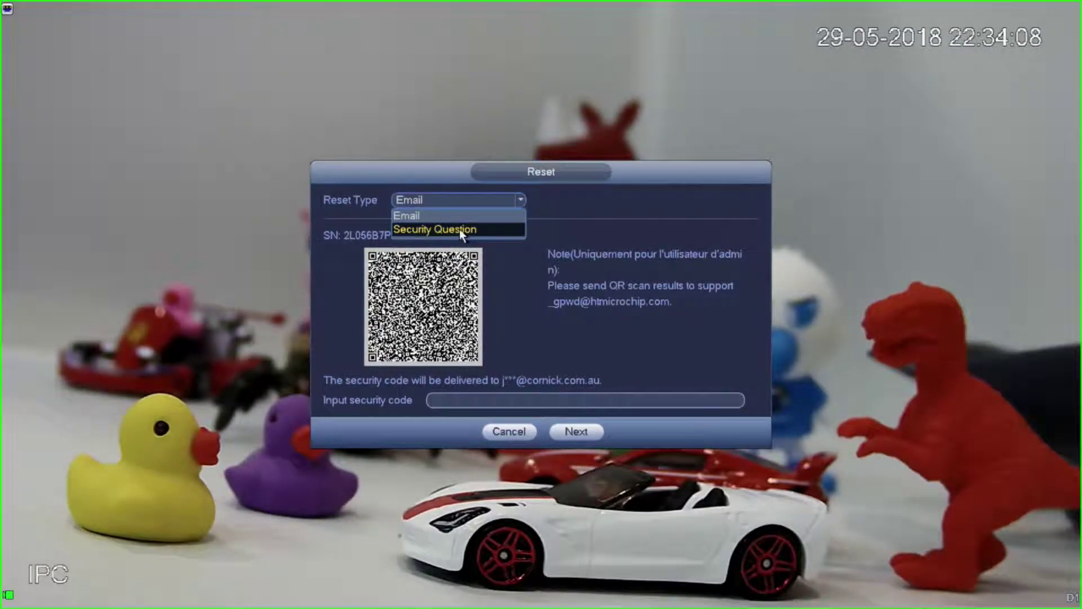
left_click(459, 229)
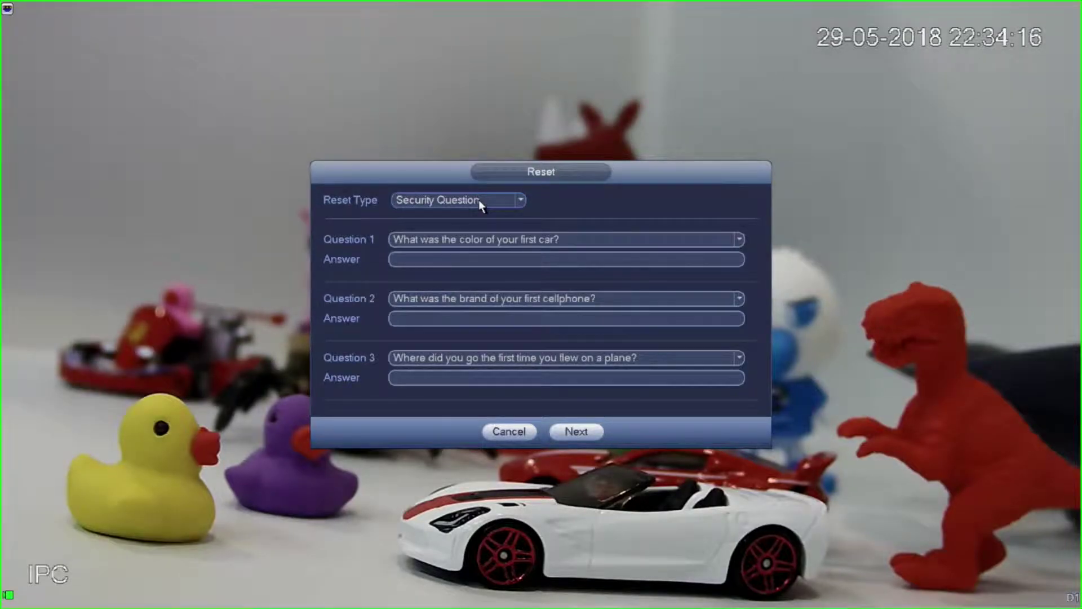
Set the reset type back to Email so the reset uses the QR code and an e-mailed security code
left_click(474, 383)
left_click(468, 204)
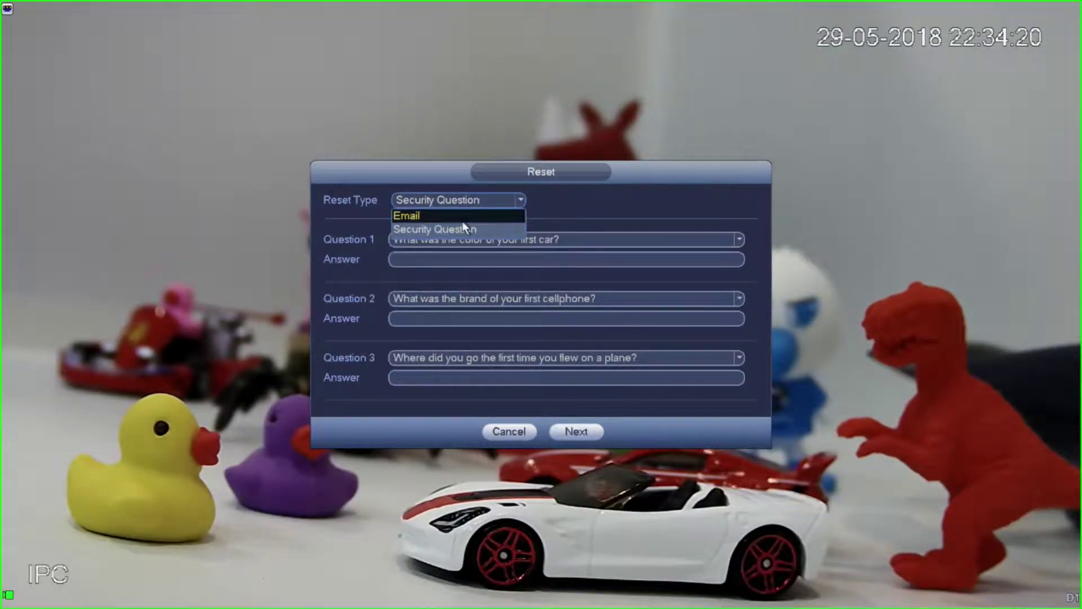
left_click(465, 218)
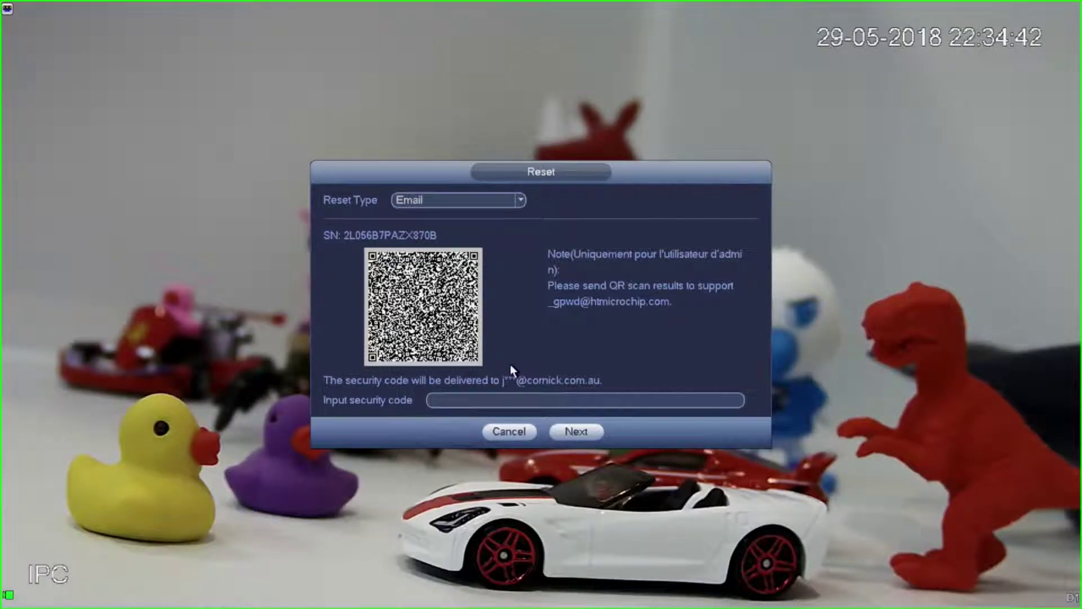
mouse_move(495, 405)
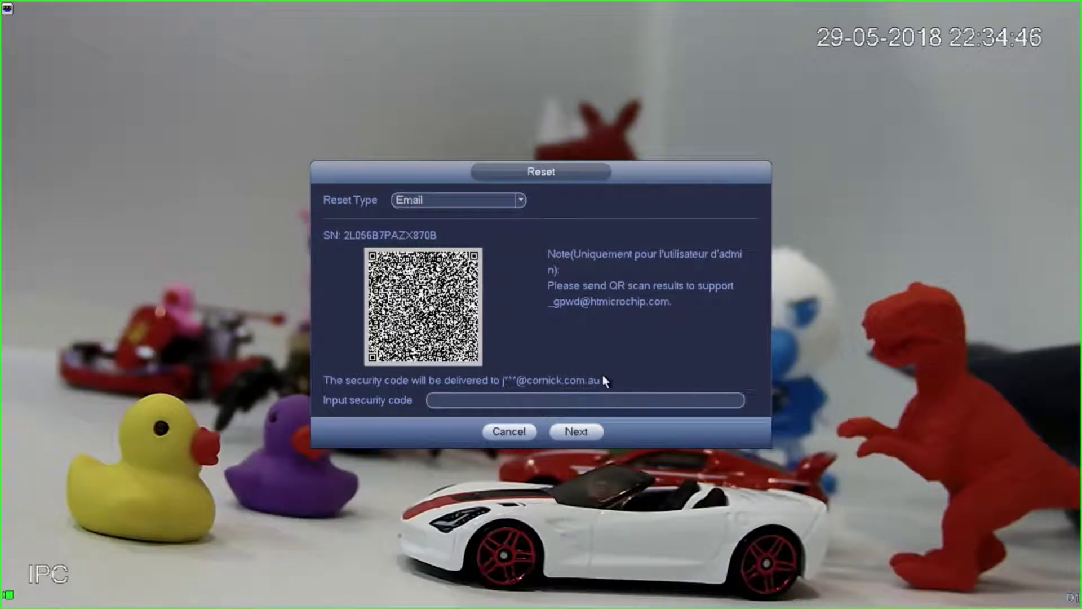
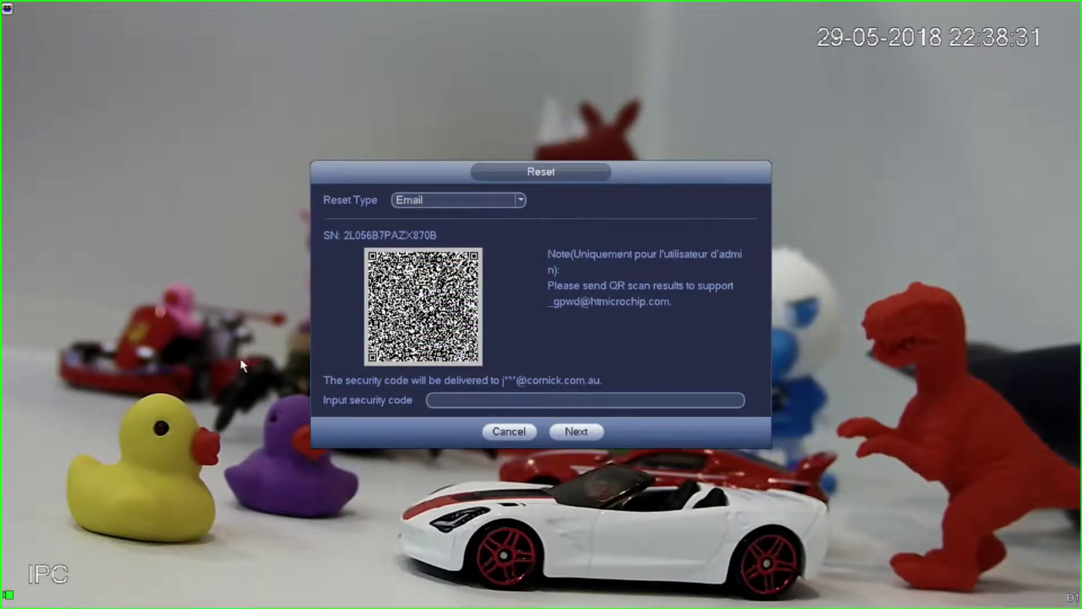
Enter the security code received by e-mail and continue to the new password form
left_click(512, 402)
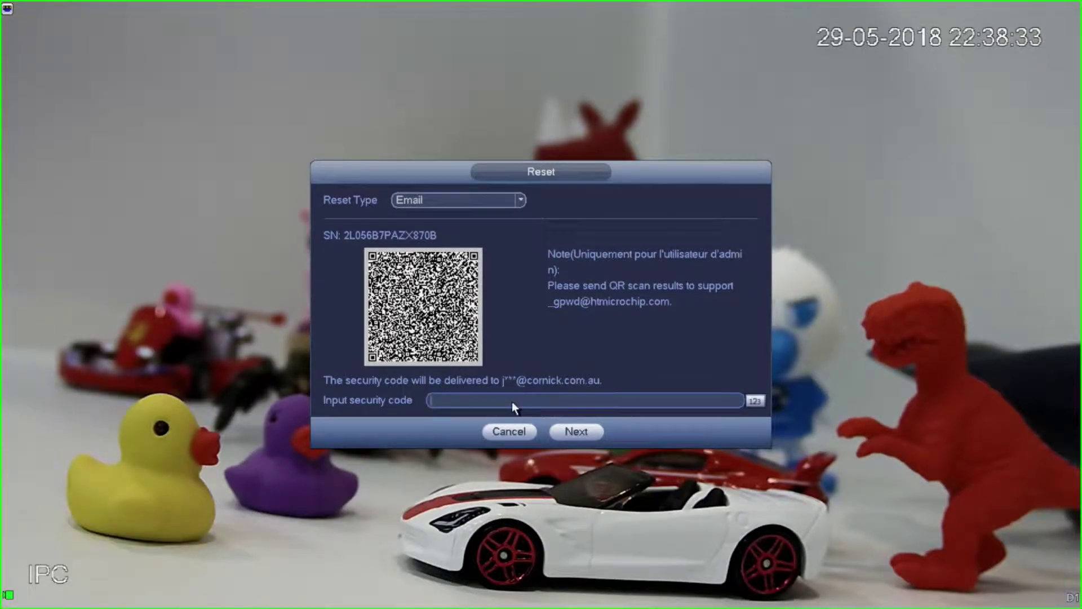
left_click(454, 402)
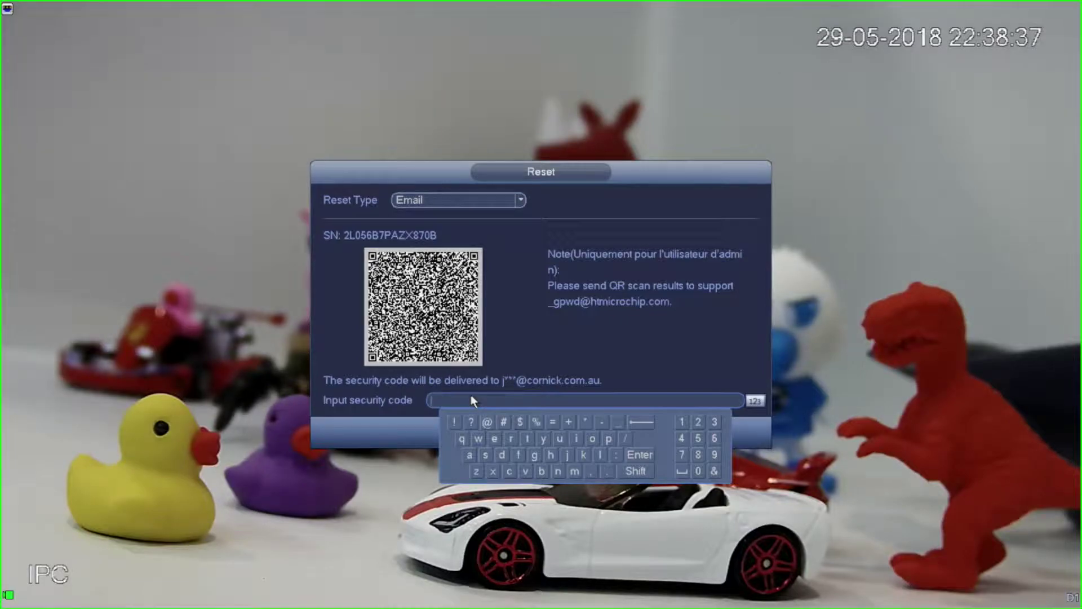
left_click(699, 421)
left_click(503, 455)
left_click(699, 471)
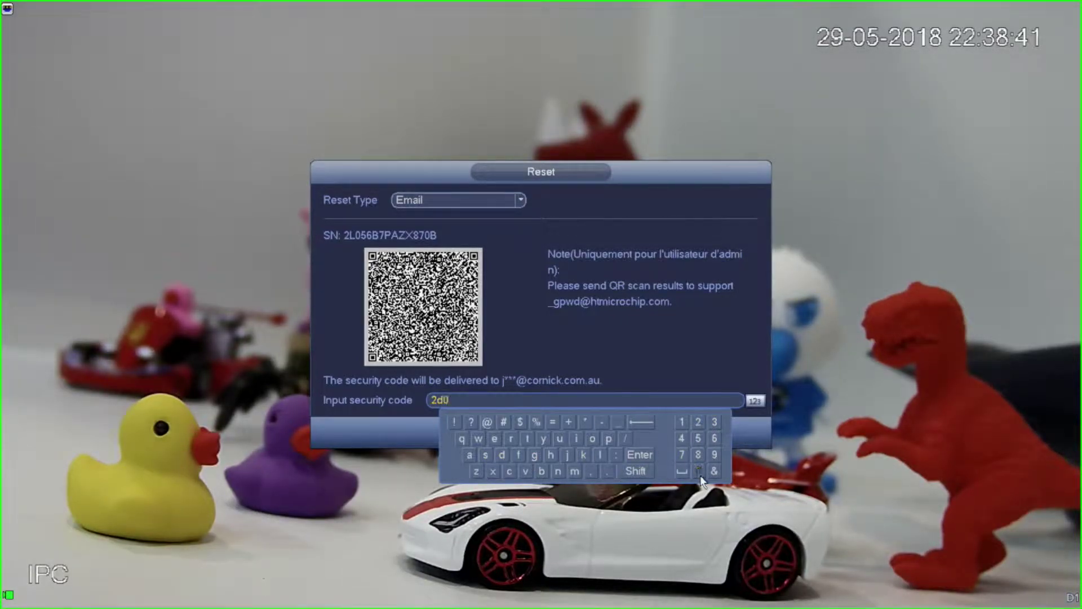
double_click(715, 422)
left_click(518, 454)
left_click(680, 421)
left_click(713, 438)
left_click(615, 373)
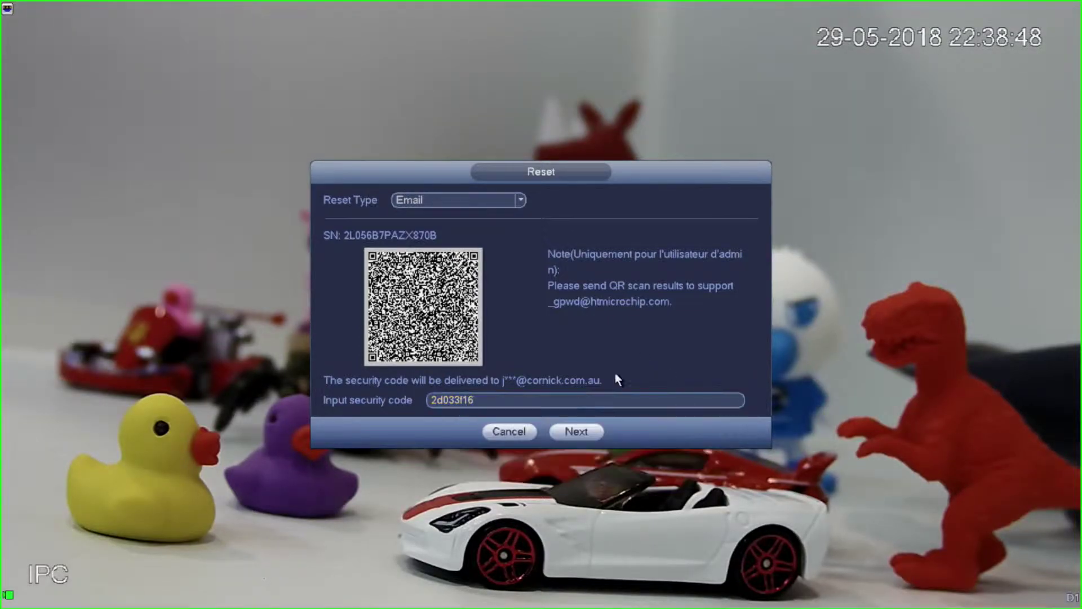
left_click(572, 432)
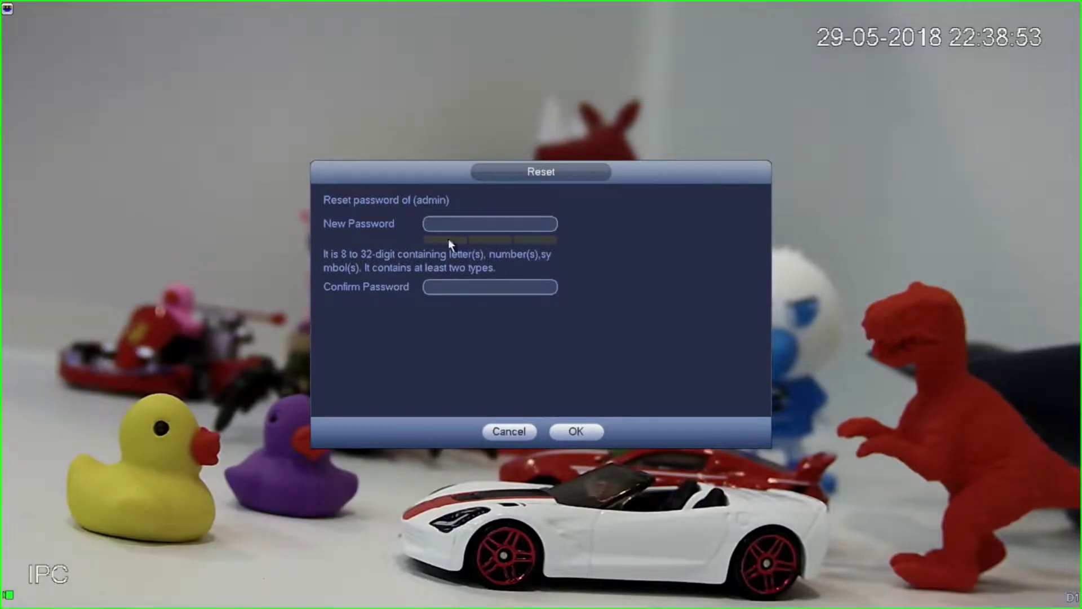
Enter a new password for the admin account
left_click(537, 227)
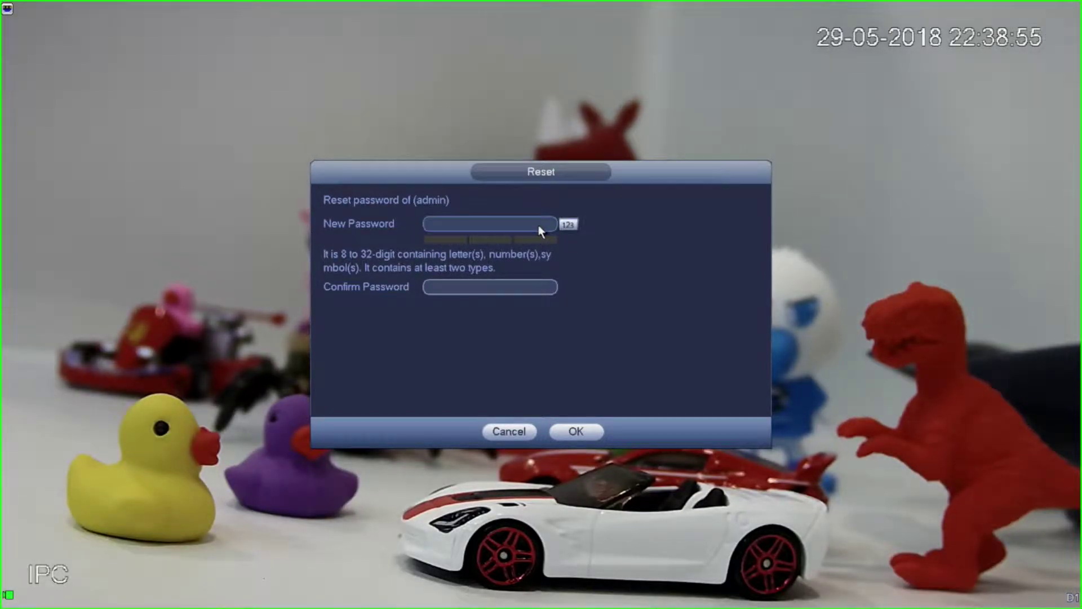
left_click(537, 225)
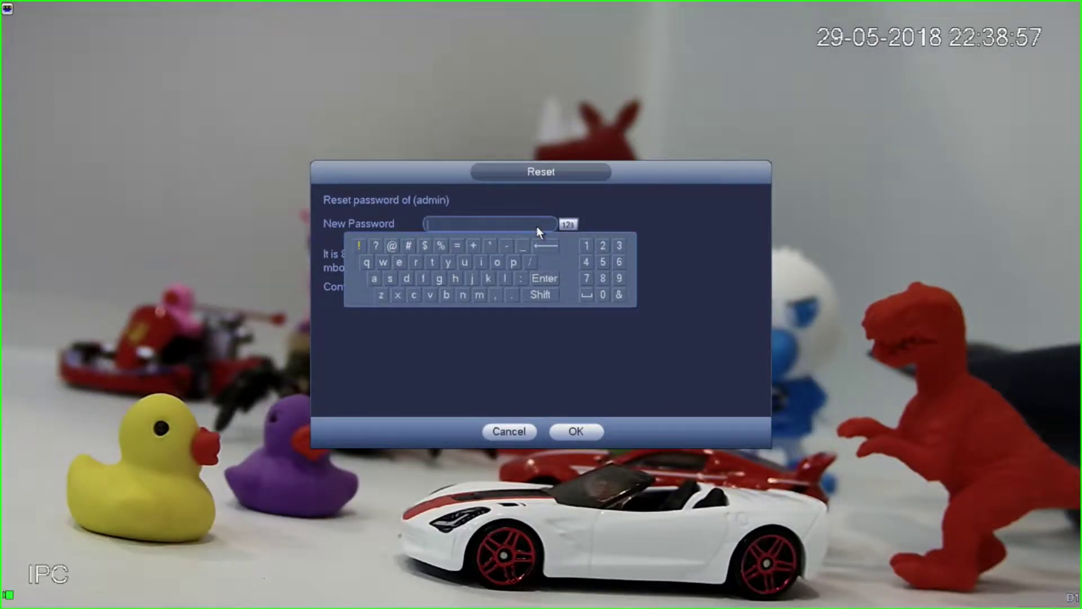
left_click(378, 277)
left_click(408, 279)
left_click(482, 293)
left_click(483, 260)
left_click(464, 294)
left_click(586, 247)
left_click(603, 245)
left_click(619, 245)
Repeat the new password in the confirmation field and submit the password reset
left_click(494, 286)
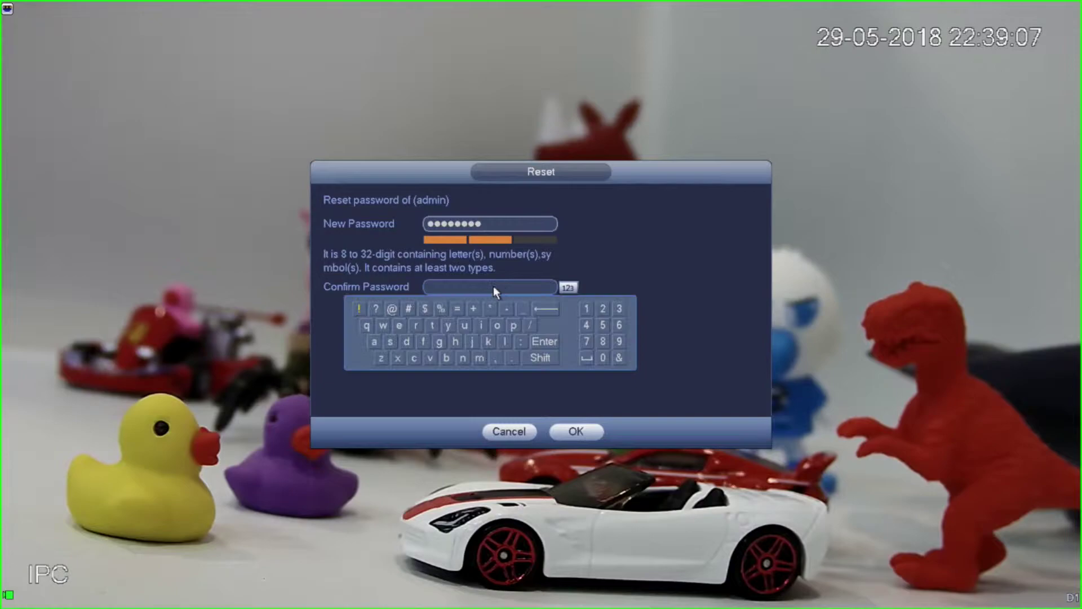
left_click(376, 342)
left_click(405, 340)
left_click(479, 359)
left_click(482, 325)
left_click(461, 359)
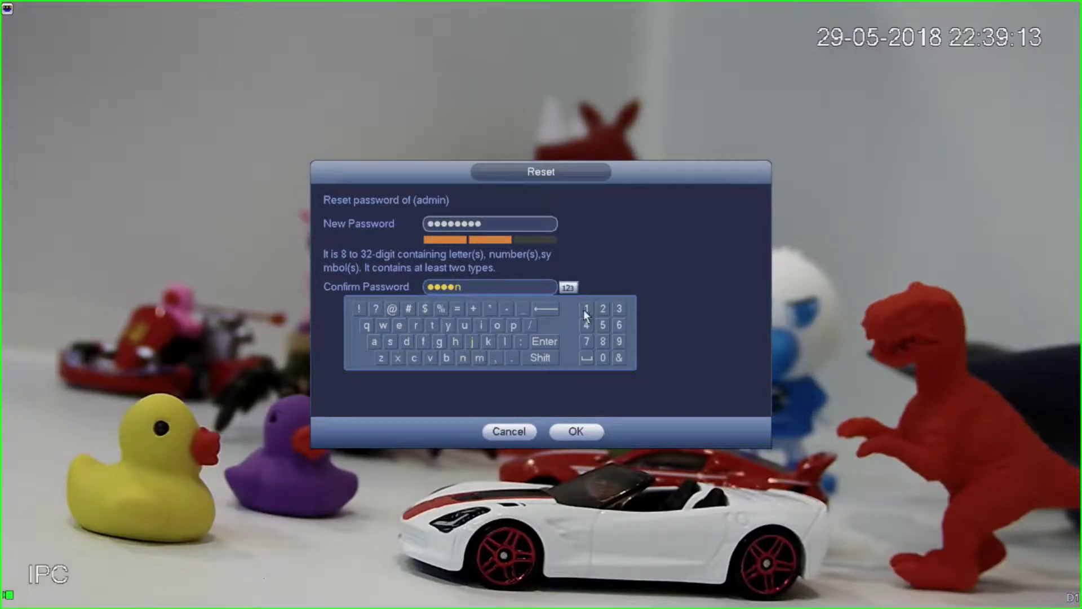
left_click(587, 308)
left_click(602, 308)
left_click(619, 308)
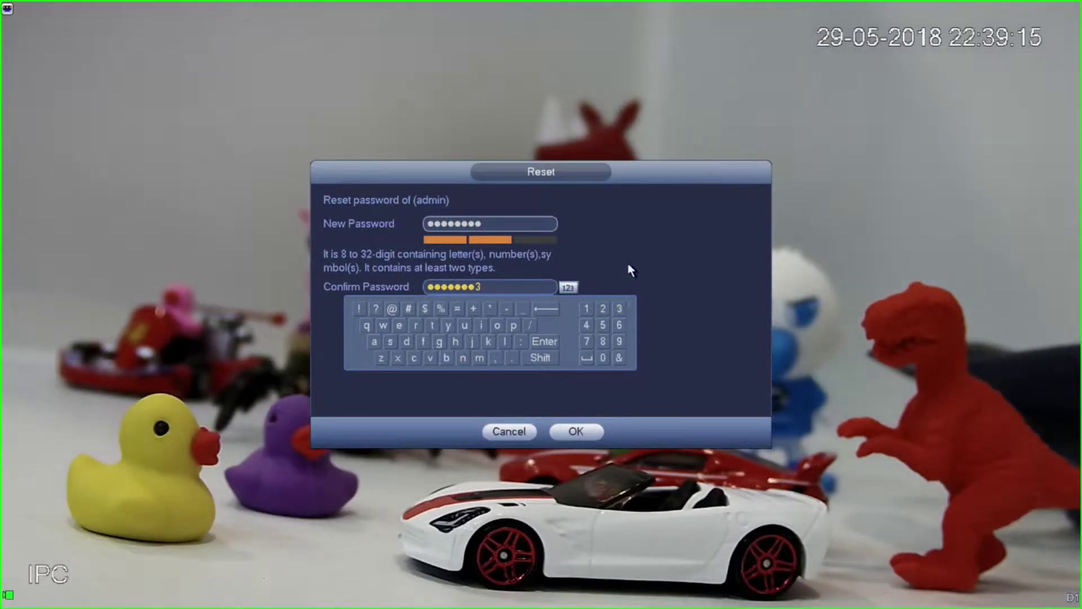
left_click(605, 279)
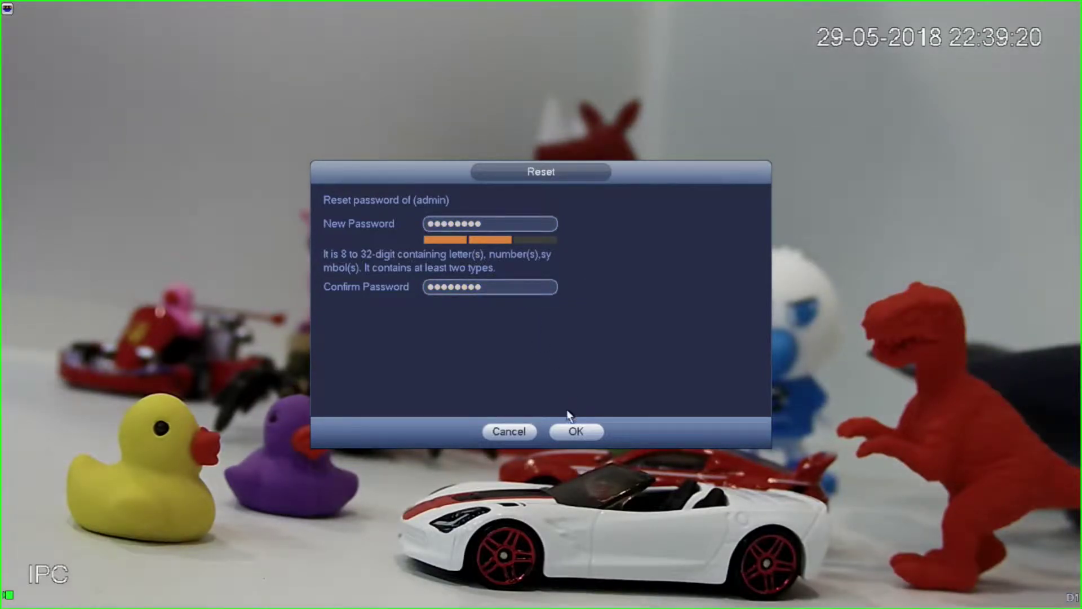
left_click(566, 437)
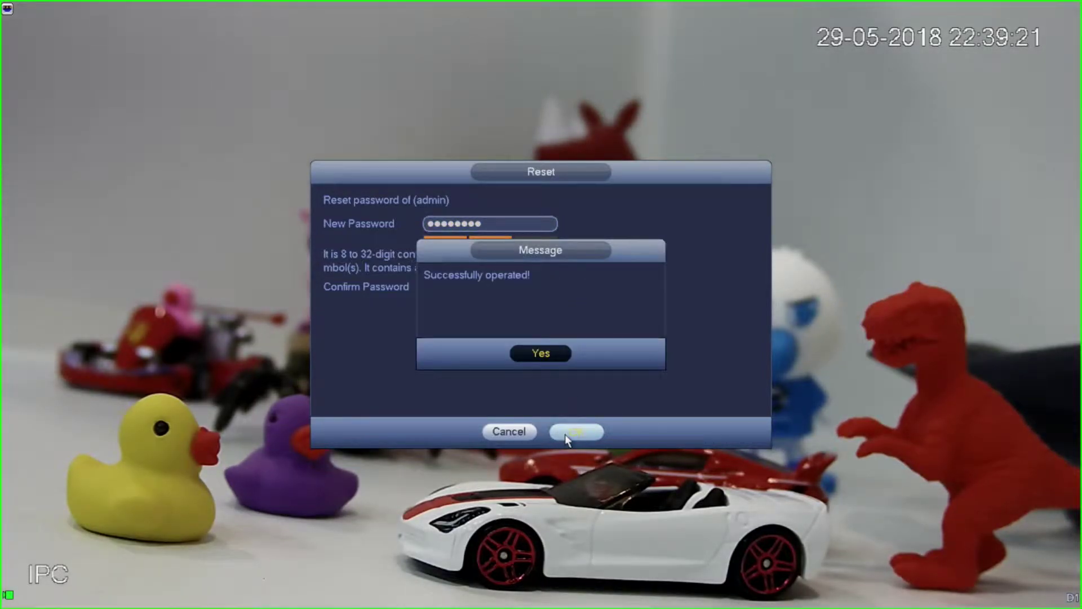
left_click(537, 355)
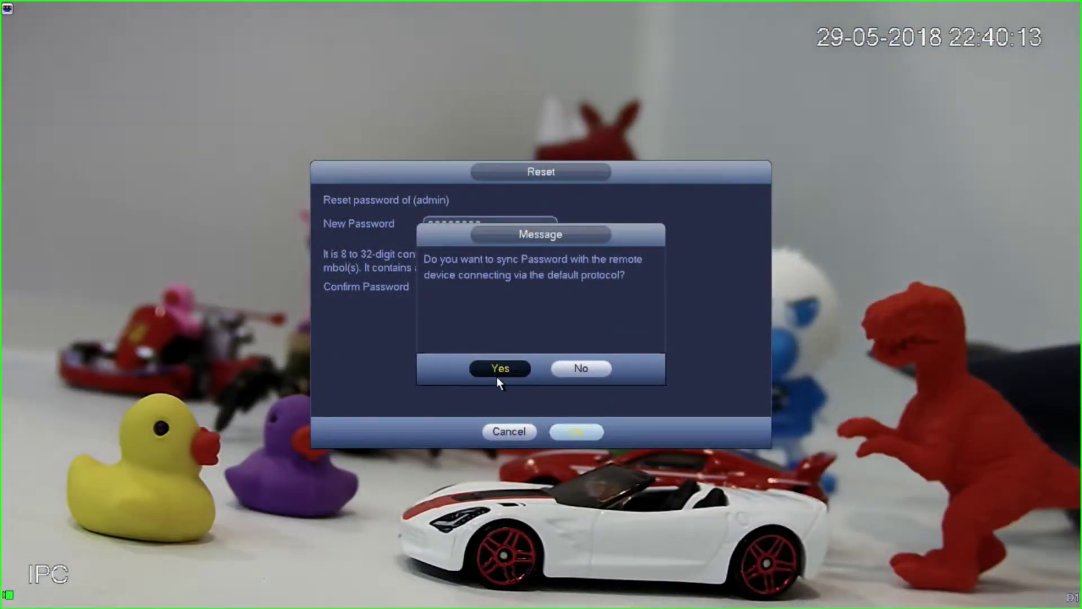
Sync the new password to the remote device connected via the default protocol and close the sync report
left_click(503, 366)
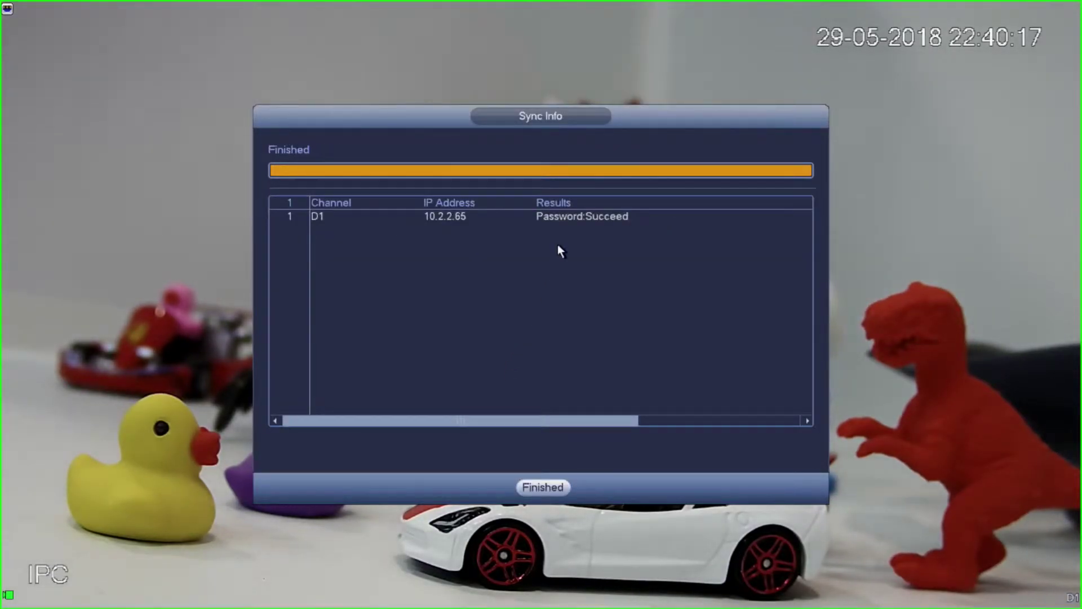
left_click(323, 220)
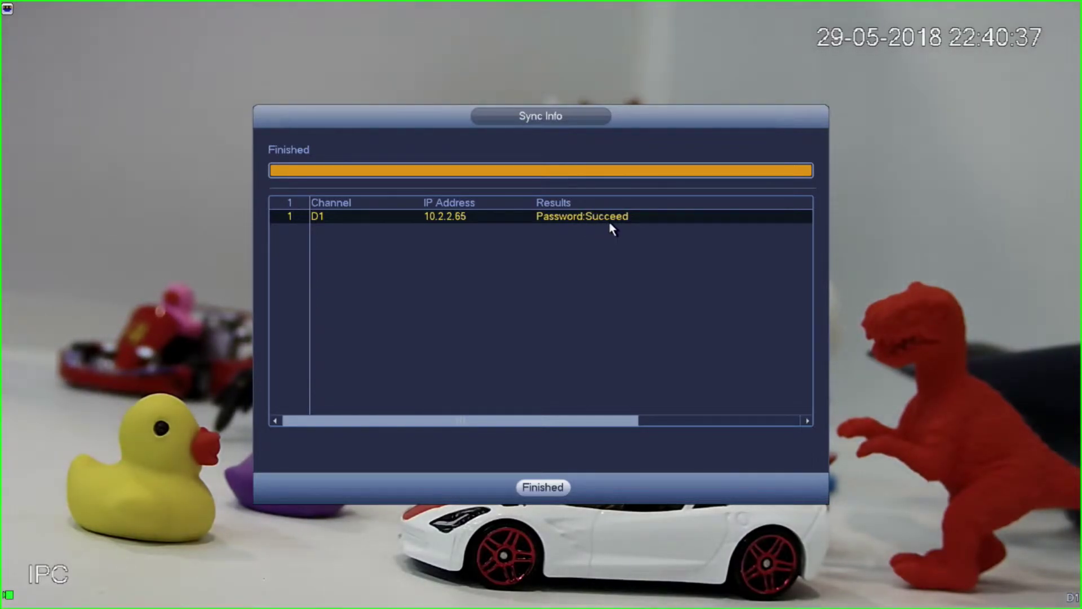
left_click(550, 492)
Log in to the system as admin with the new account password
left_click(574, 298)
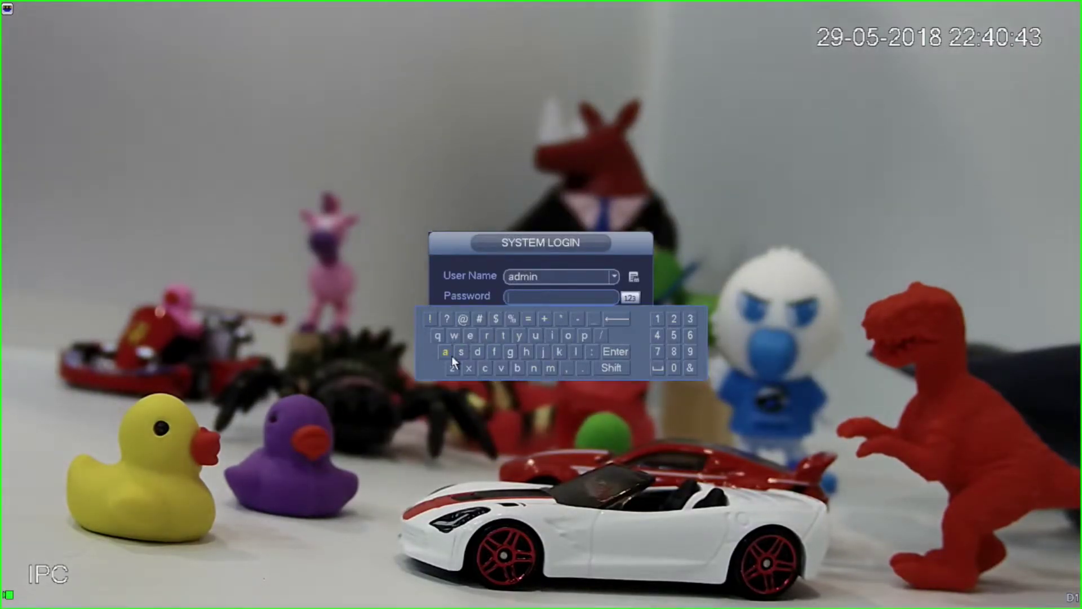
left_click(448, 357)
left_click(477, 353)
left_click(548, 367)
left_click(551, 336)
left_click(534, 370)
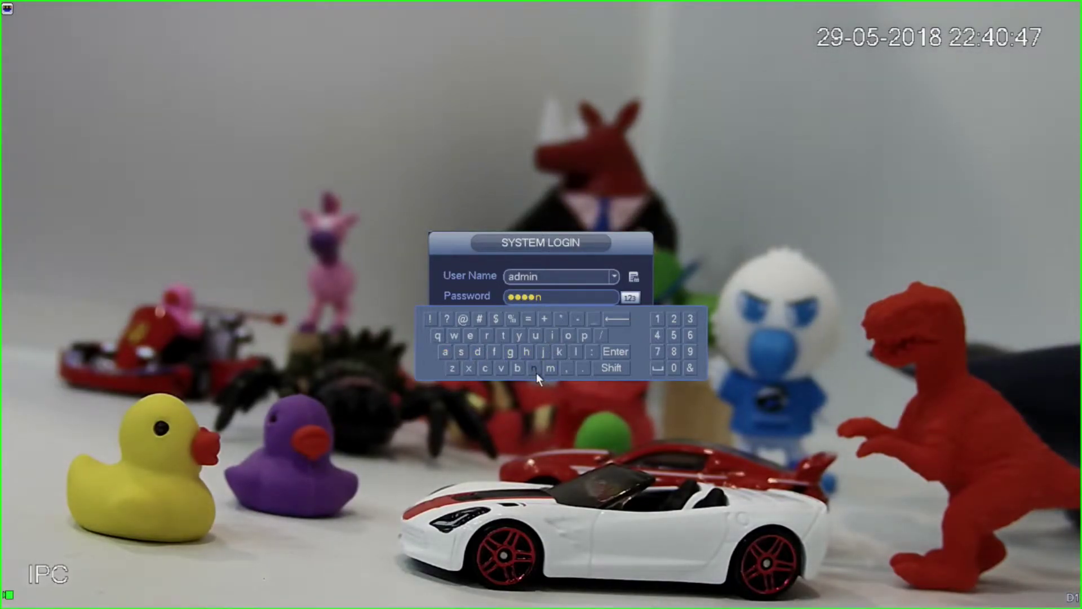
left_click(658, 319)
left_click(673, 319)
left_click(691, 317)
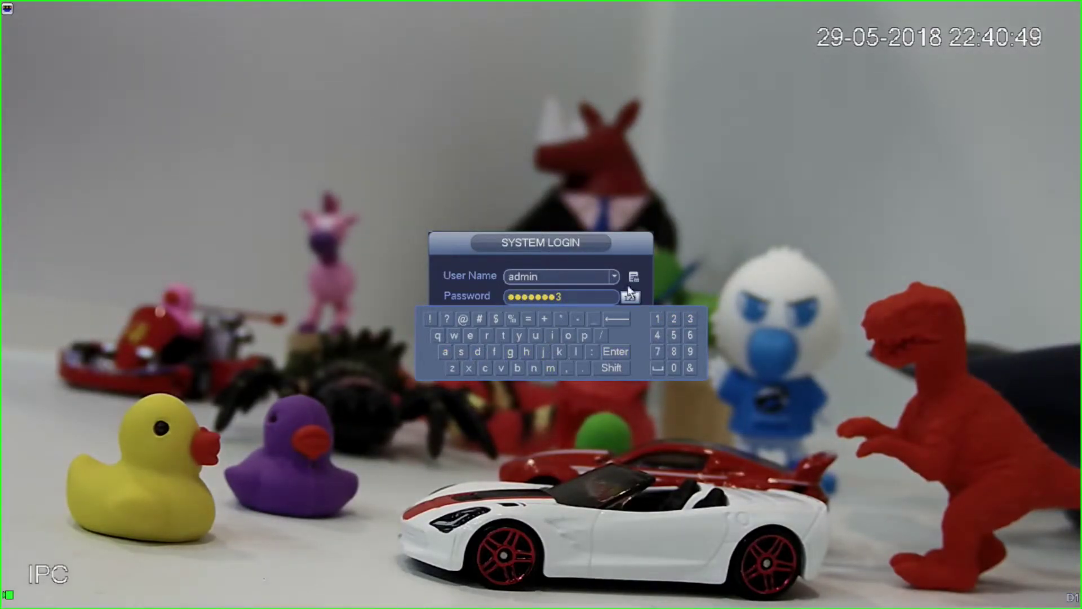
left_click(629, 293)
left_click(510, 361)
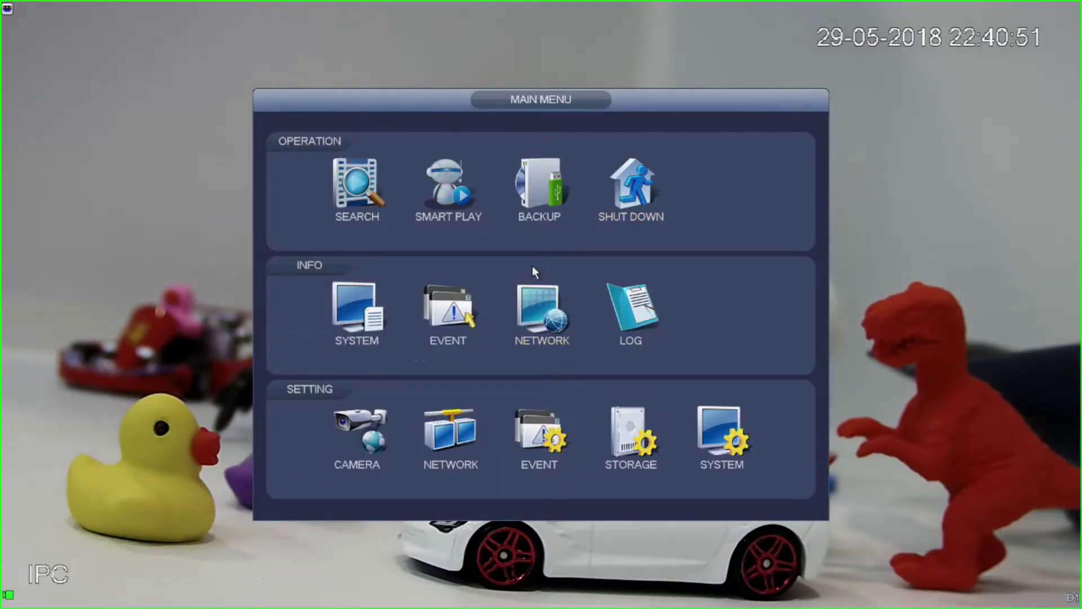
Open the account section of the system settings and examine the admin entry in the user list
left_click(736, 440)
right_click(736, 439)
left_click(735, 437)
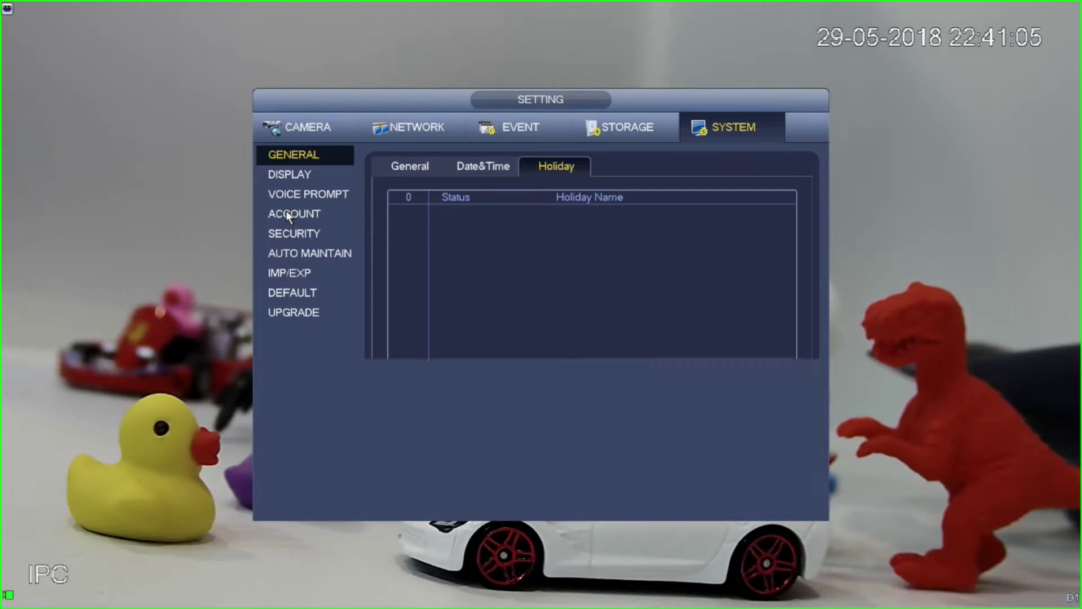
left_click(289, 216)
left_click(415, 166)
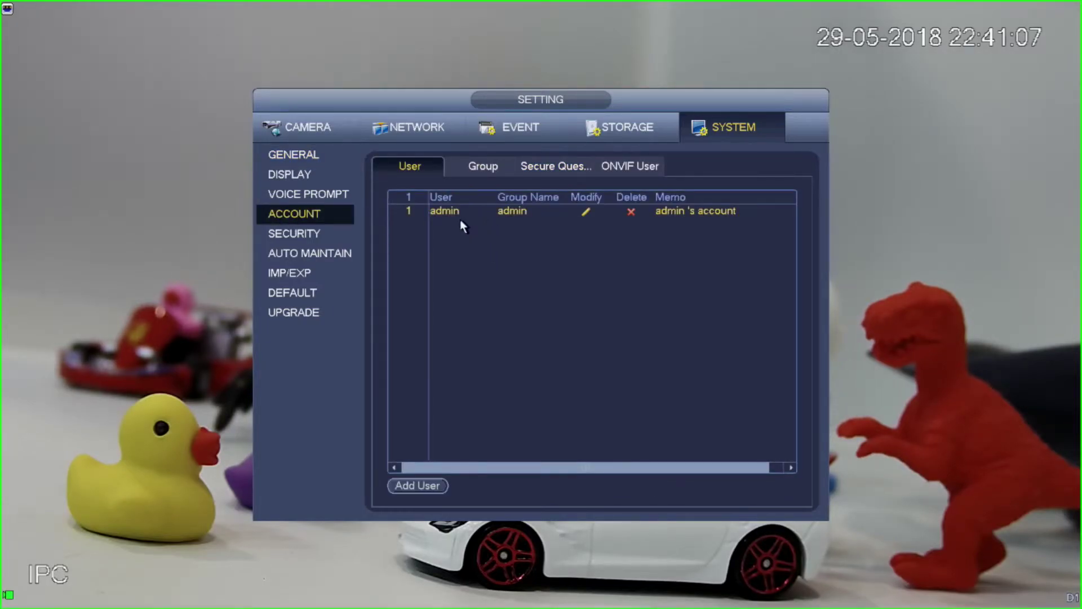
left_click(513, 214)
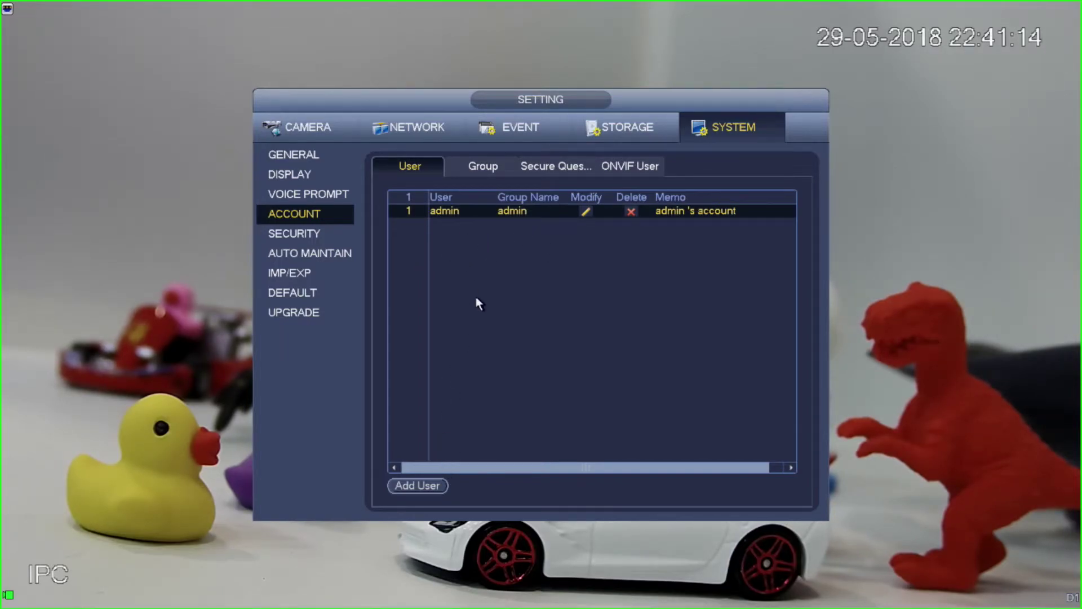
Look at the form for adding a user, cancel it, and return to the main menu
left_click(430, 485)
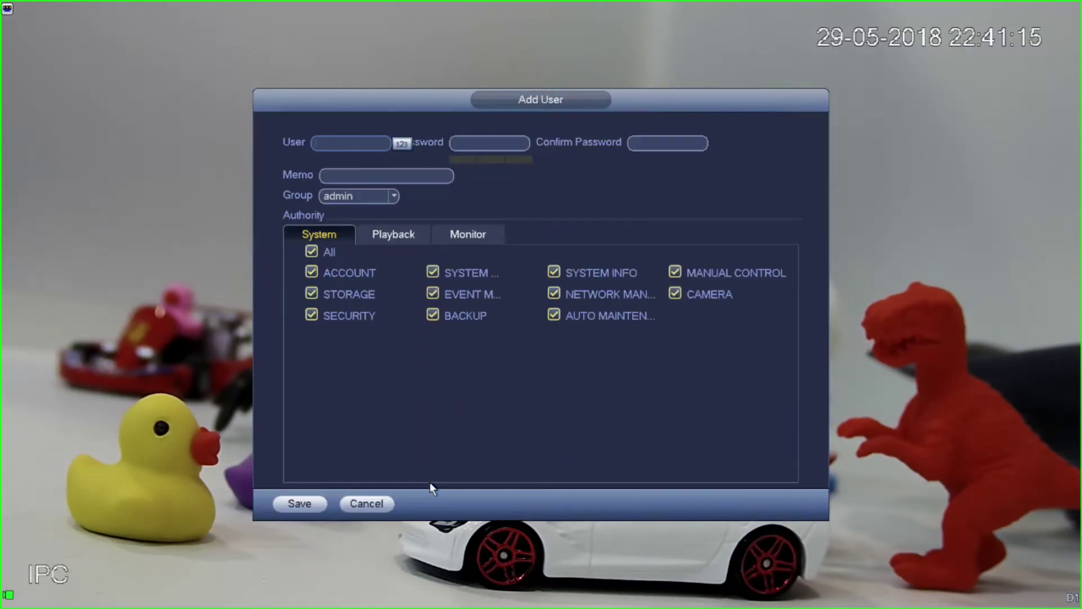
left_click(359, 506)
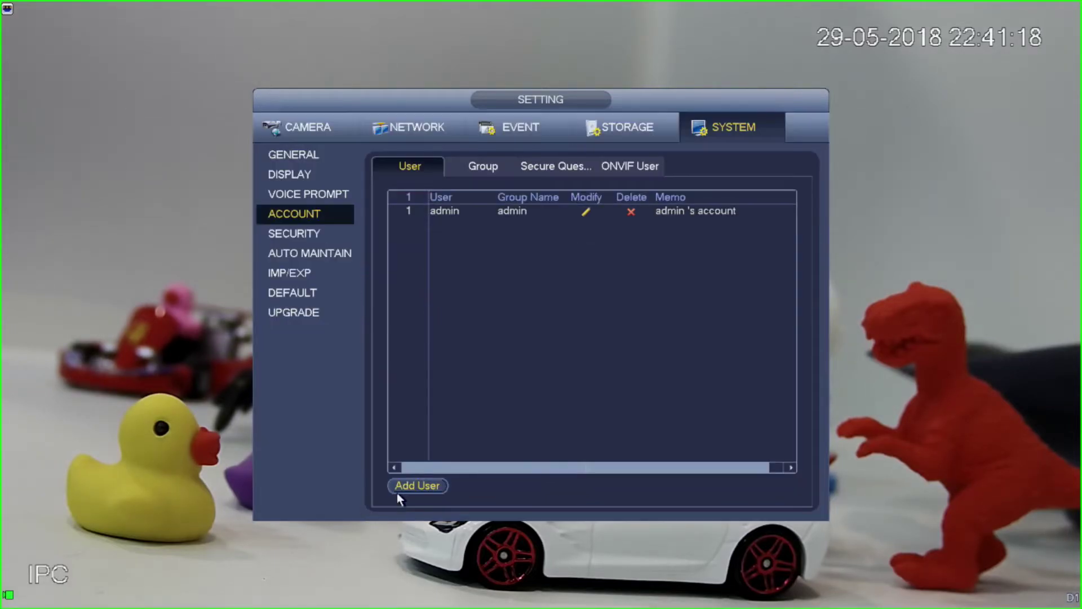
right_click(510, 367)
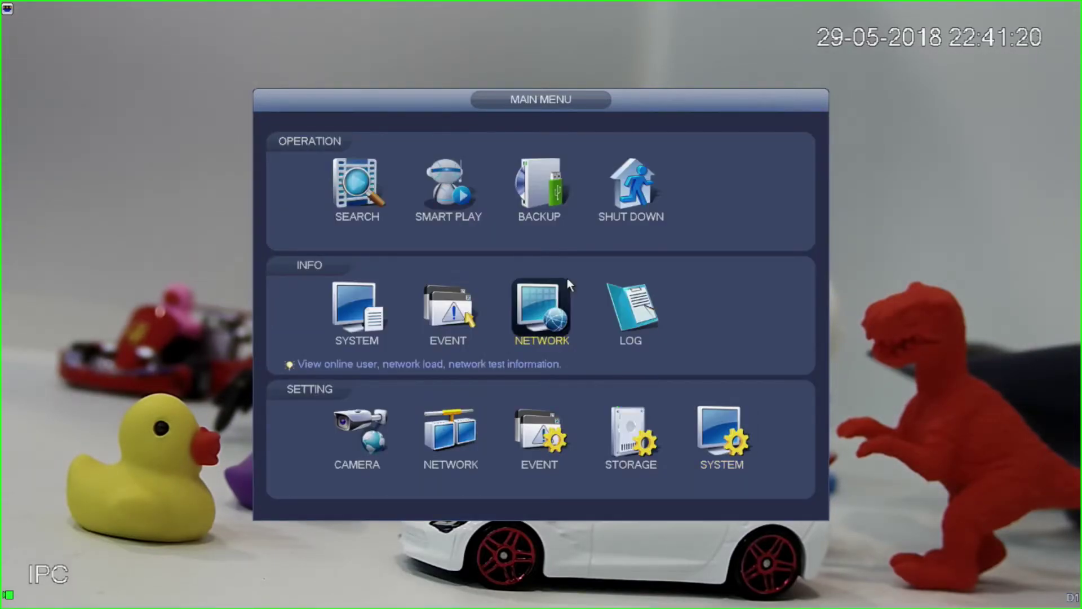